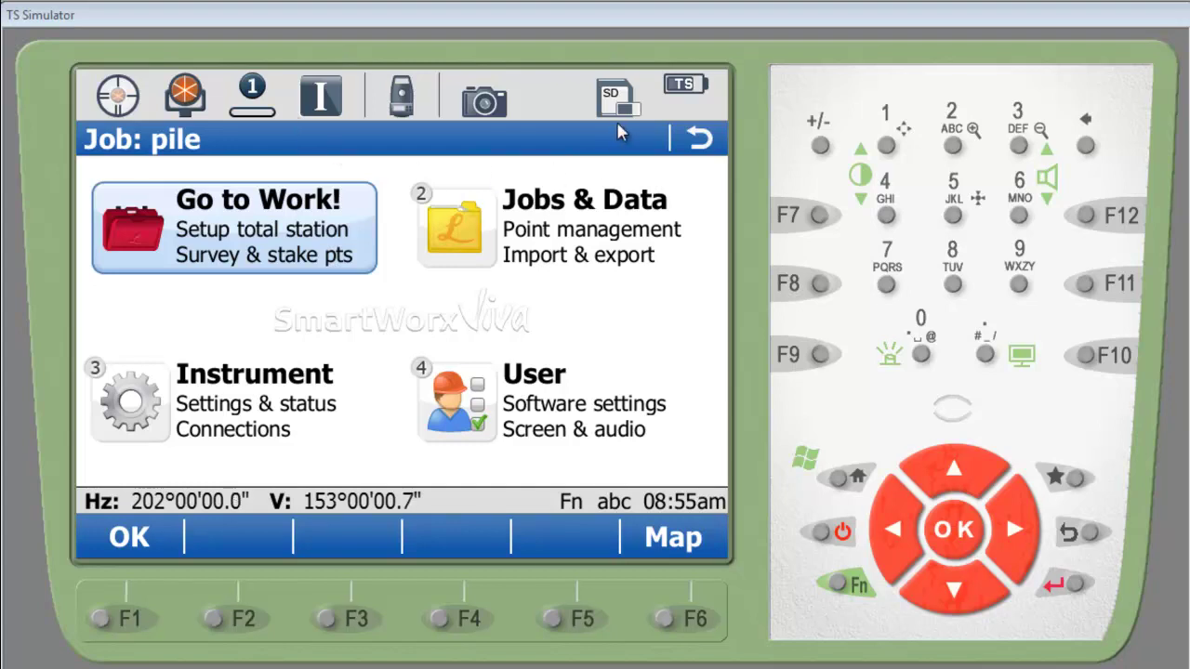
Open the pile job's scan list and turn on display for scans 1, 2, 3 and 4
left_click(557, 228)
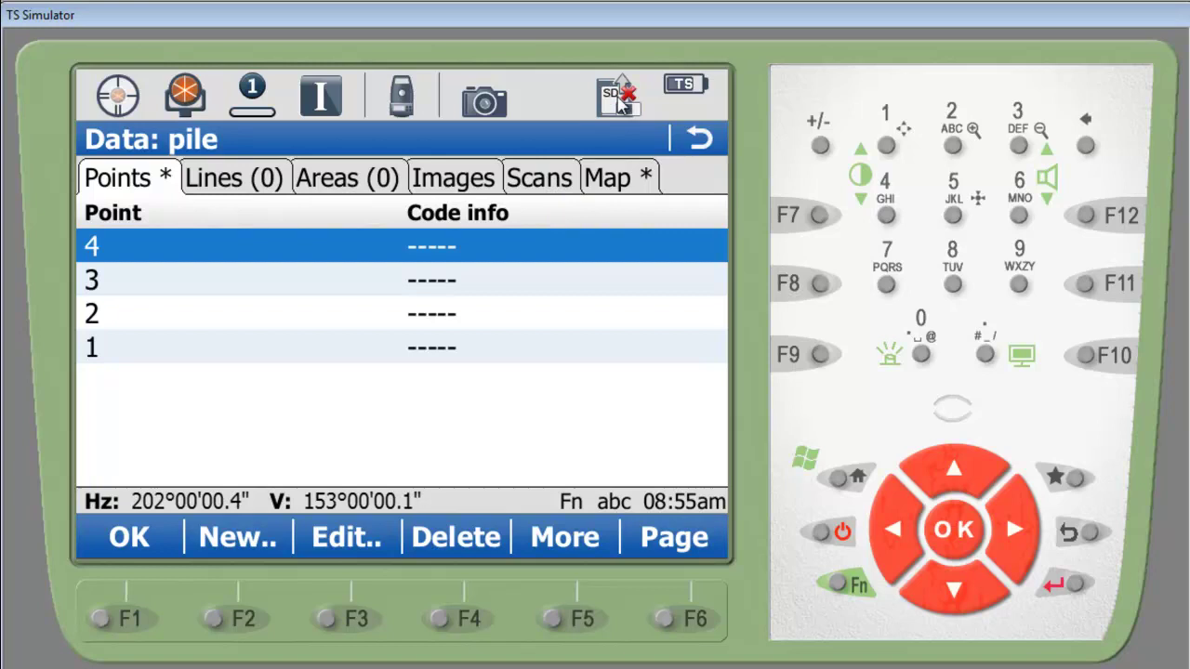
left_click(551, 183)
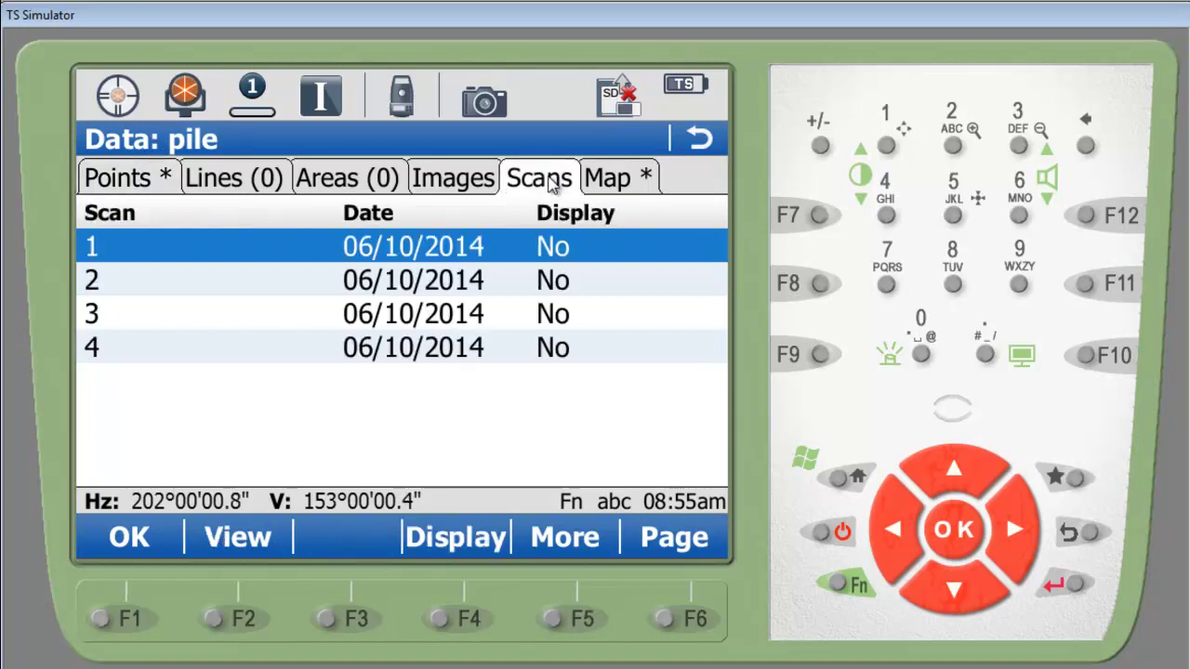
left_click(476, 547)
left_click(558, 282)
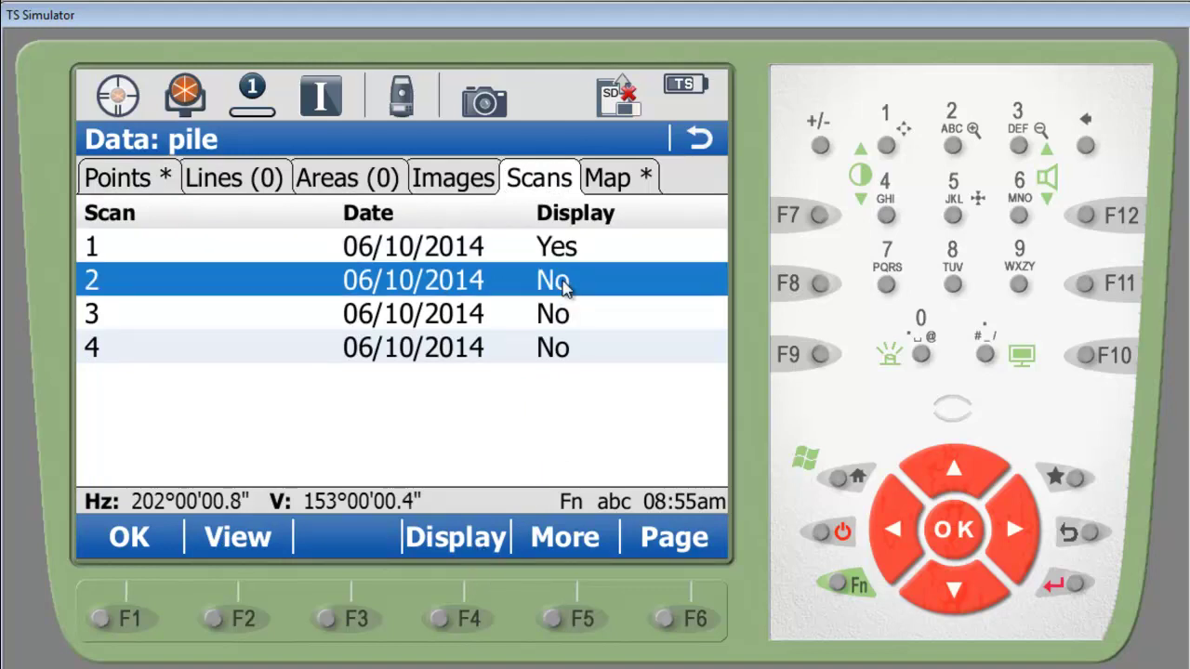
left_click(480, 542)
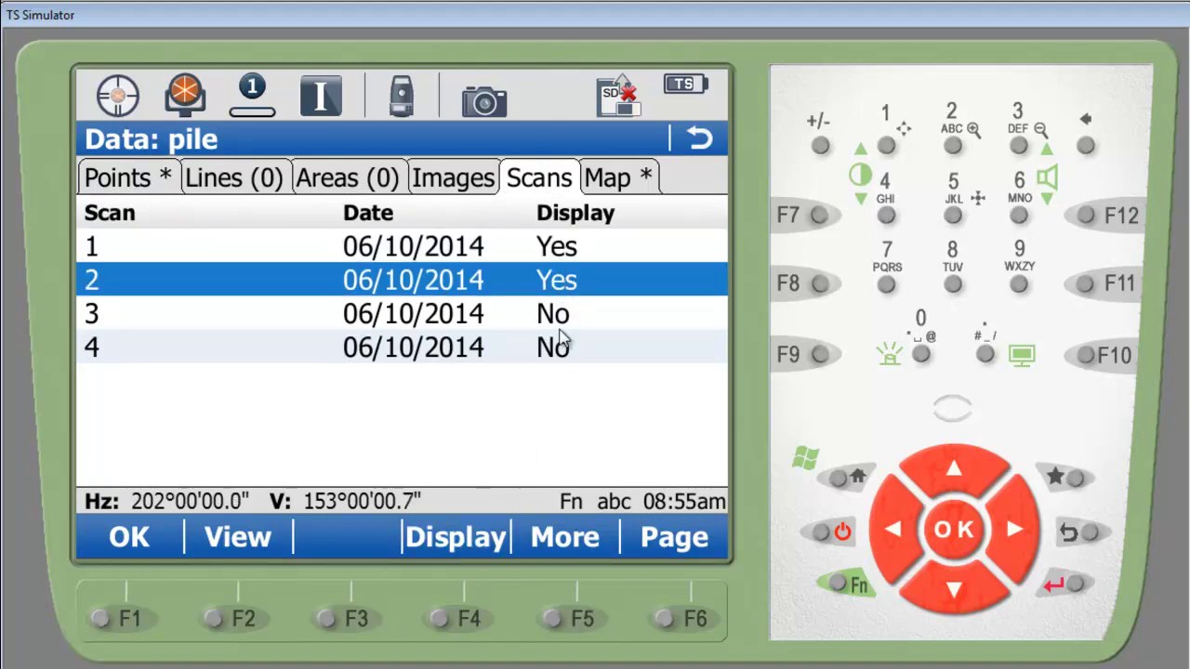
left_click(557, 314)
left_click(485, 543)
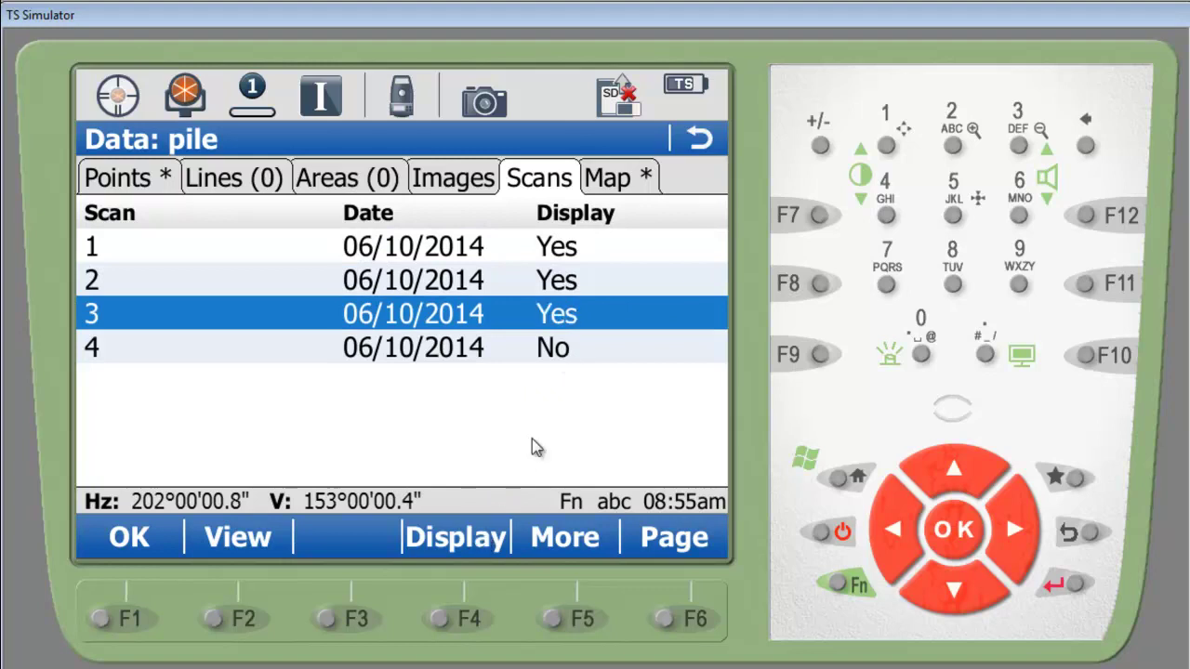
left_click(562, 353)
left_click(483, 539)
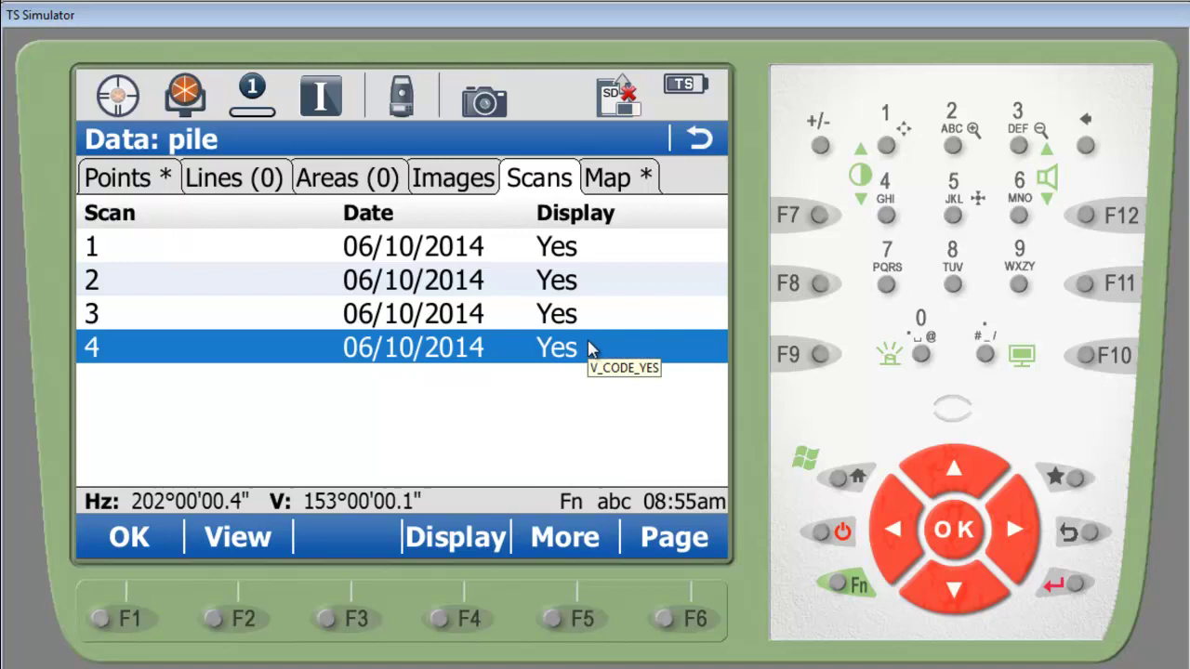
View the displayed scans in the Scan Viewer and set the point cloud colour to Single colour
left_click(239, 539)
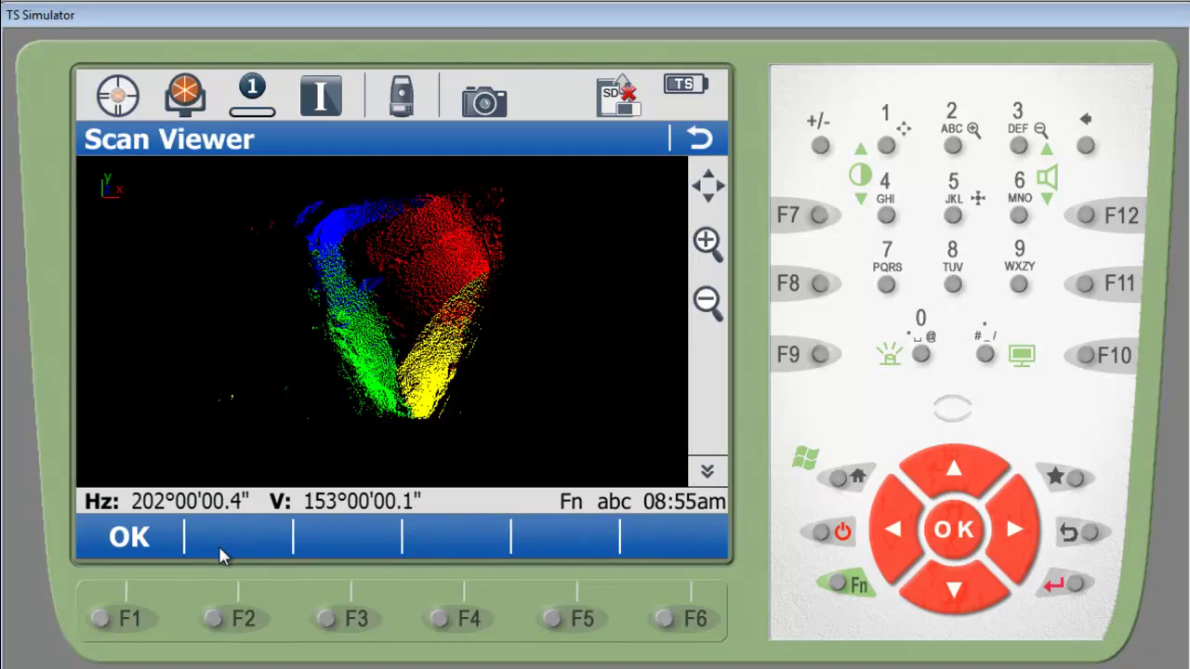
left_click(842, 587)
left_click(267, 542)
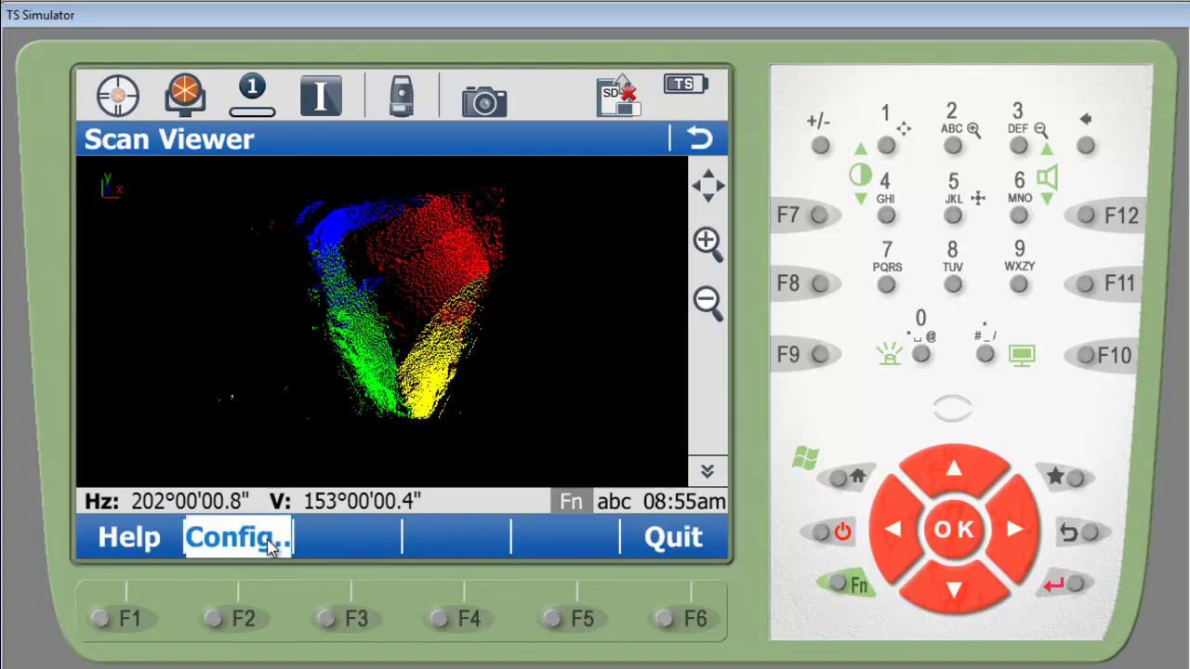
left_click(567, 228)
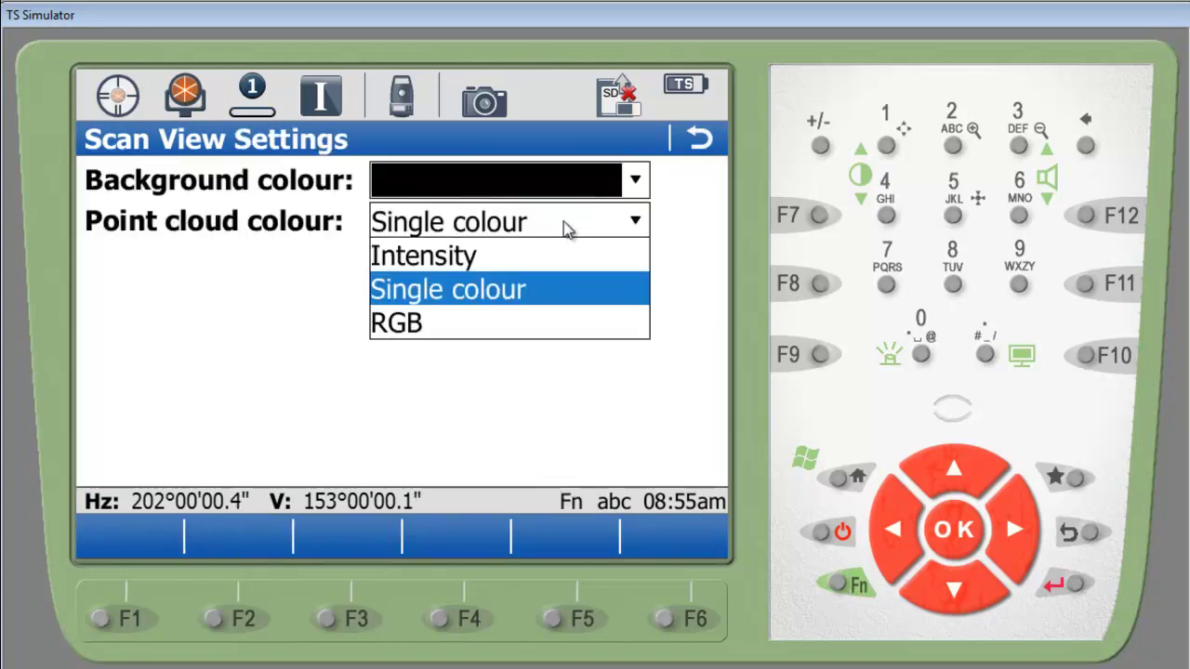
left_click(558, 291)
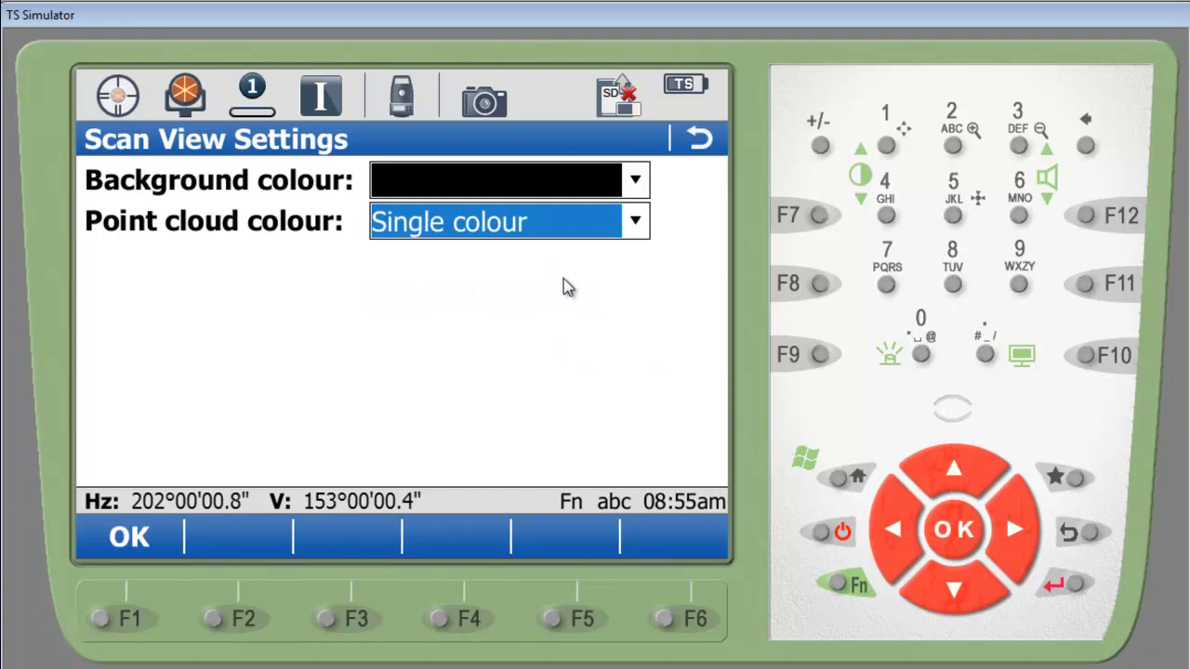
left_click(139, 537)
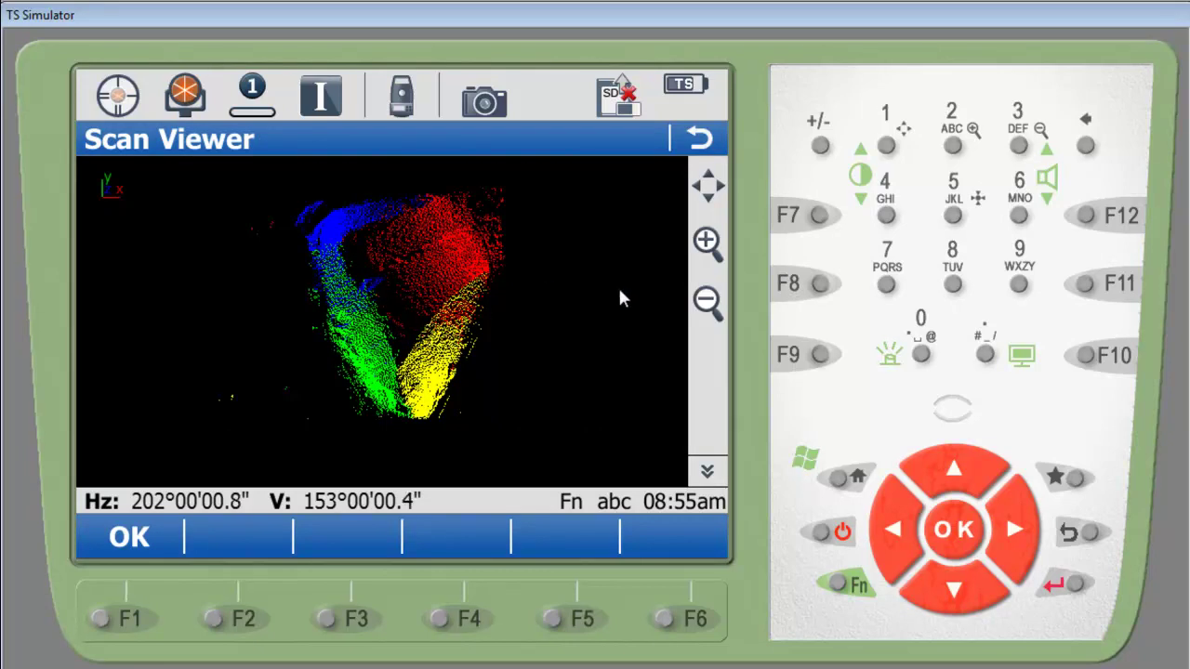
Examine the combined point cloud by rotating it in 3D, and return to the main menu
left_click(707, 472)
left_click(706, 244)
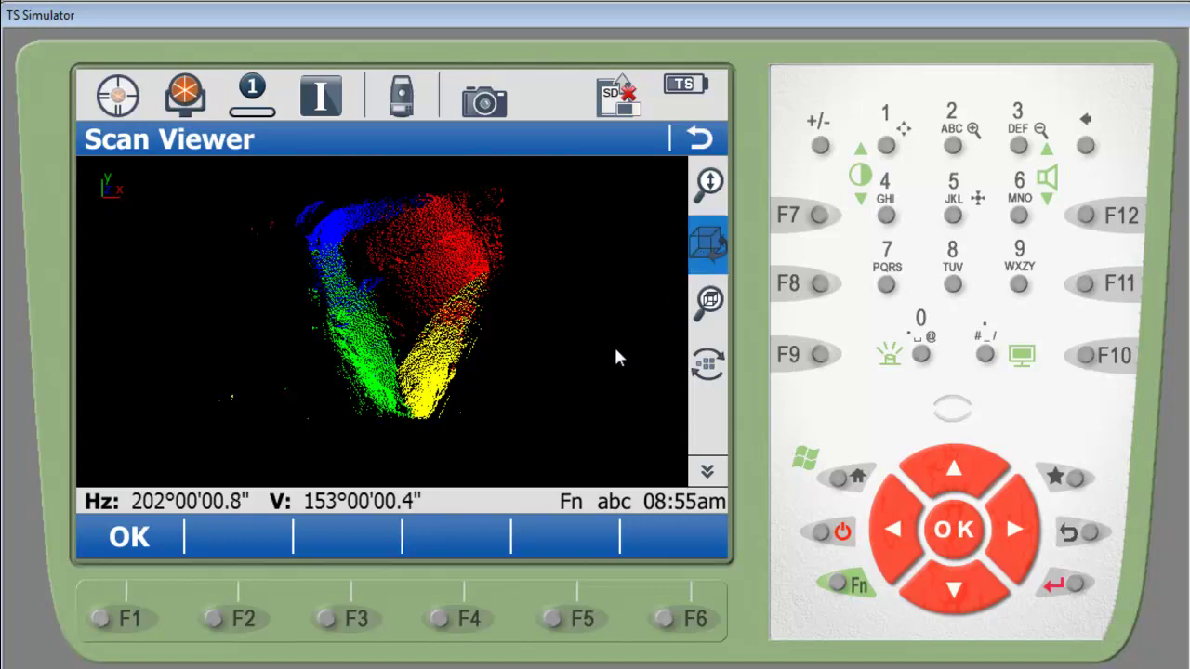
left_click_drag(614, 343, 538, 385)
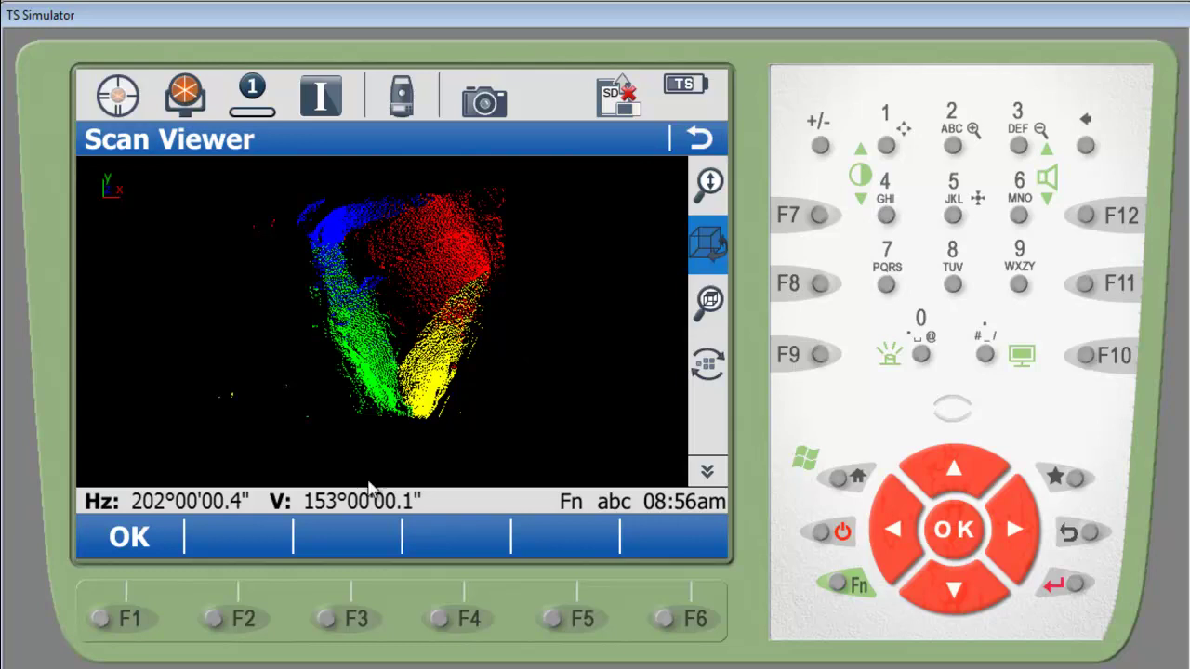
left_click(131, 544)
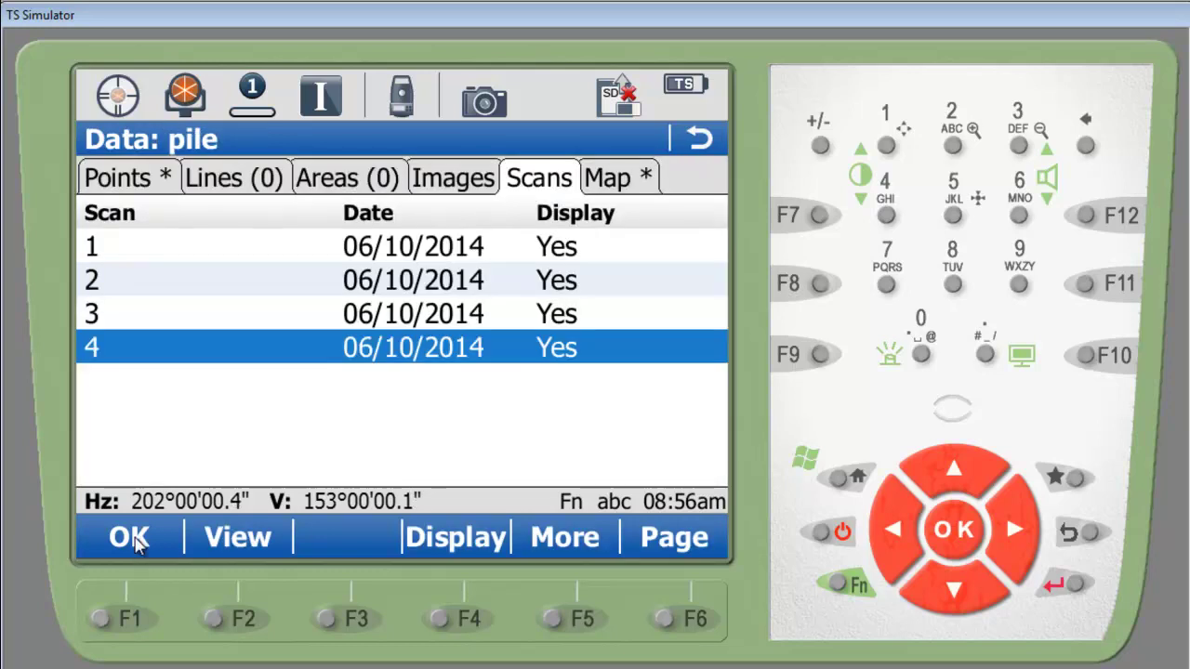
left_click(693, 139)
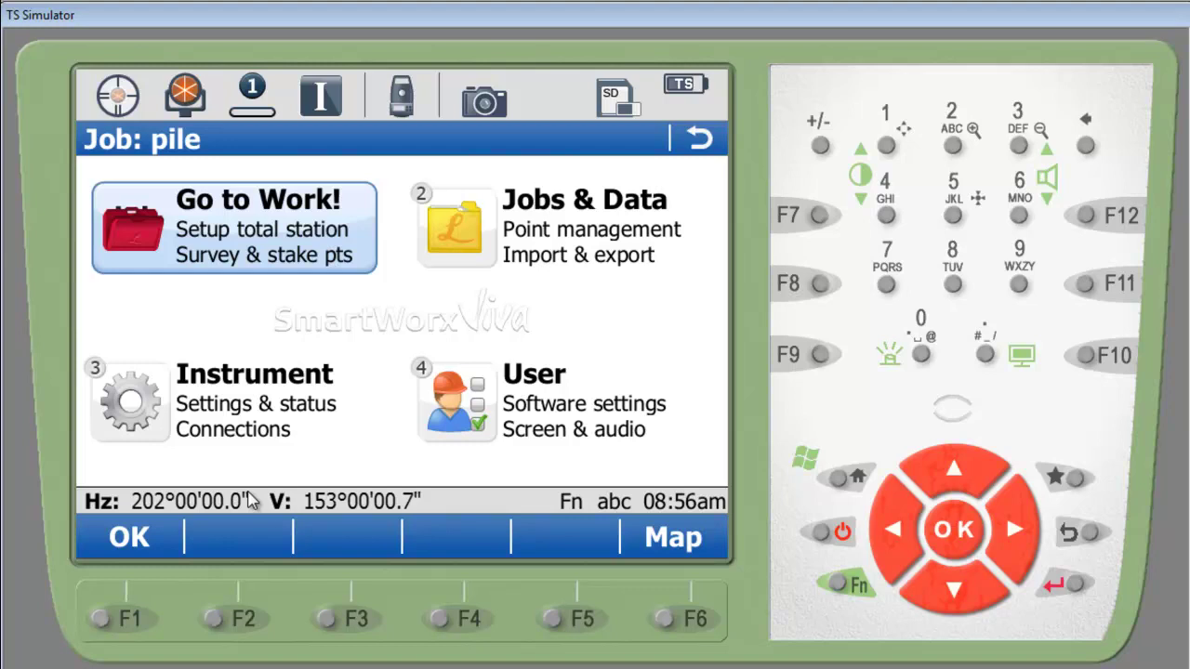
Create the QuickVolume surface "gravel" from the pile job, including all scans and excluding measured points
left_click(293, 242)
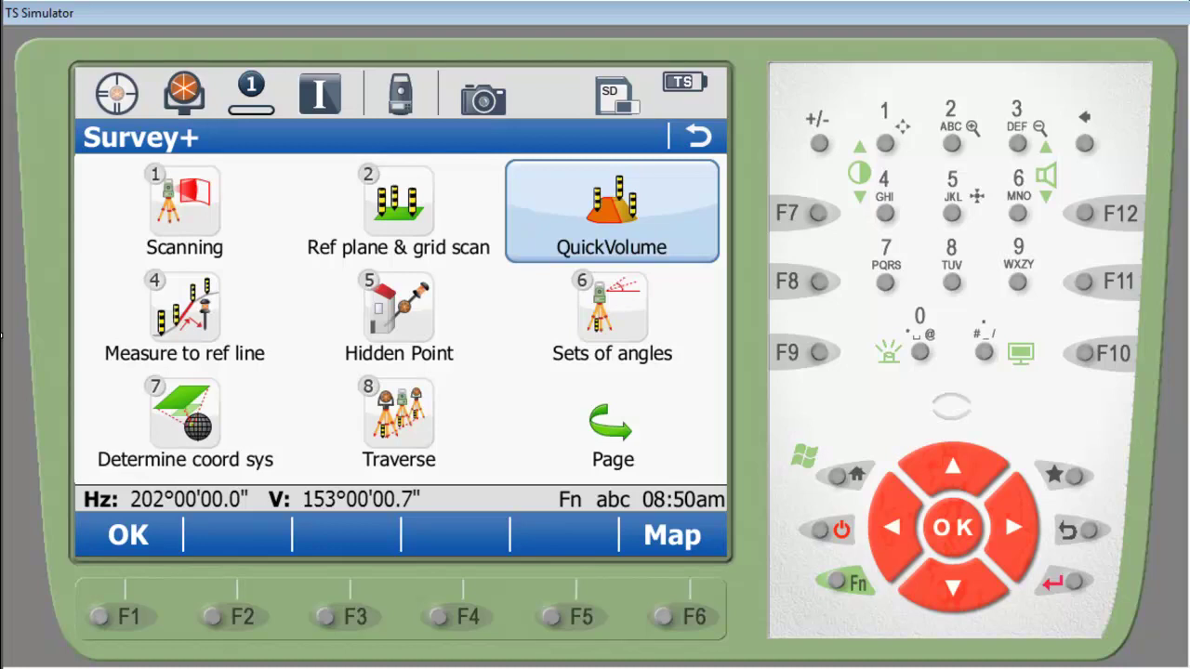
key("Return")
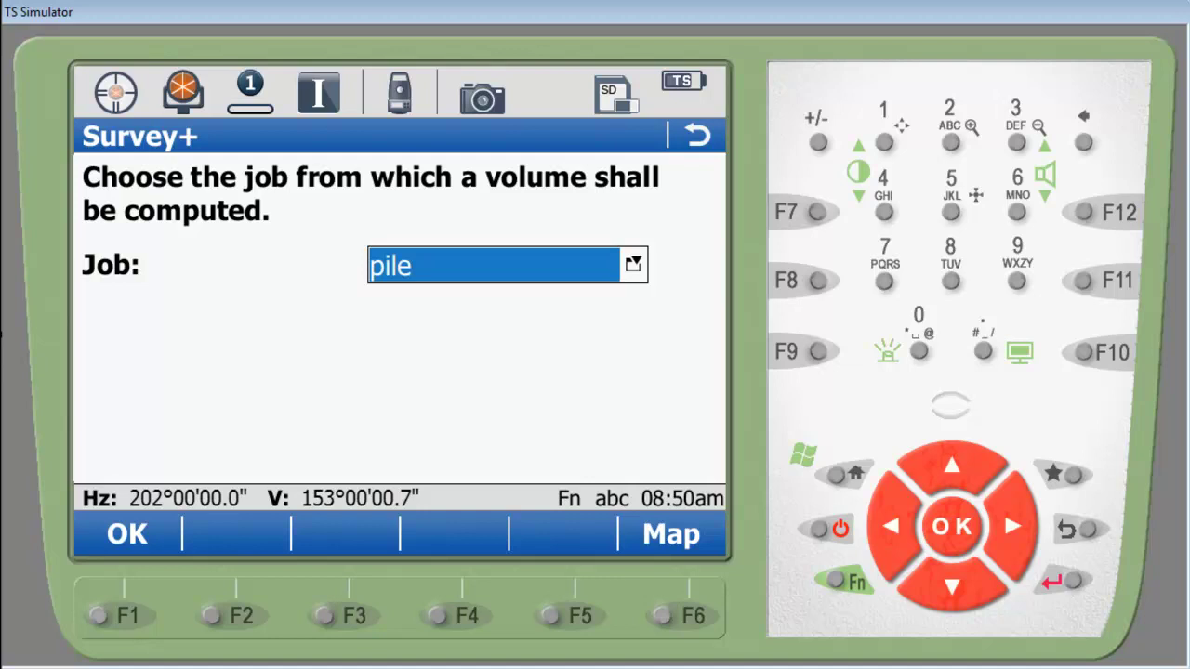
key("Return")
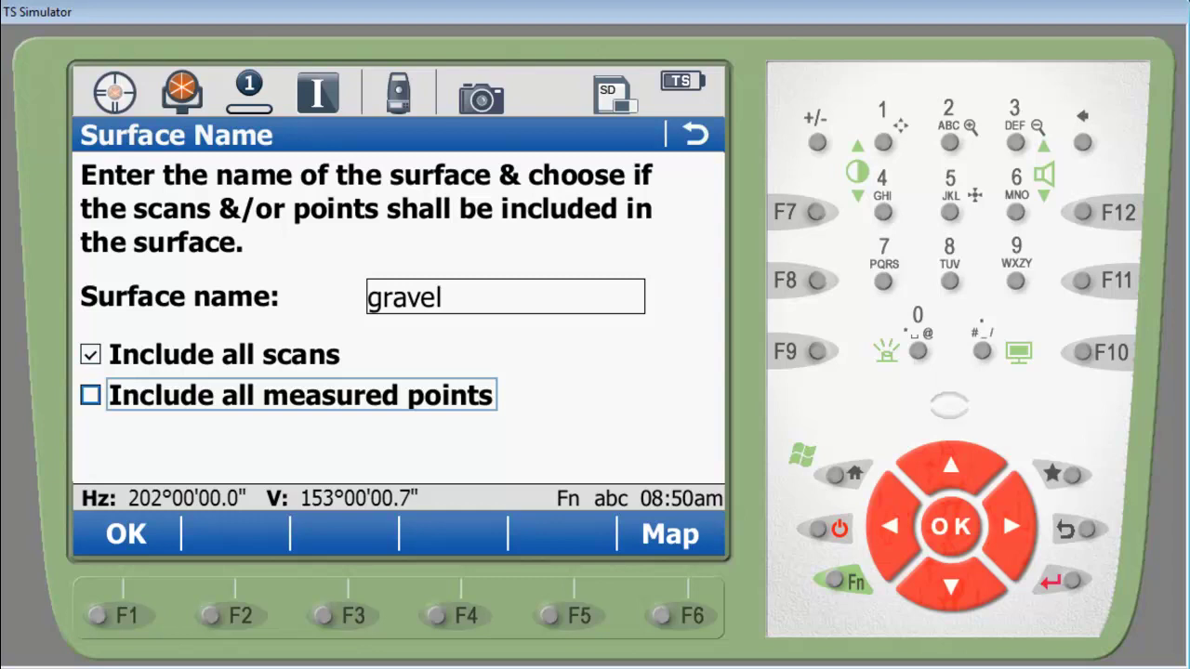
key("Return")
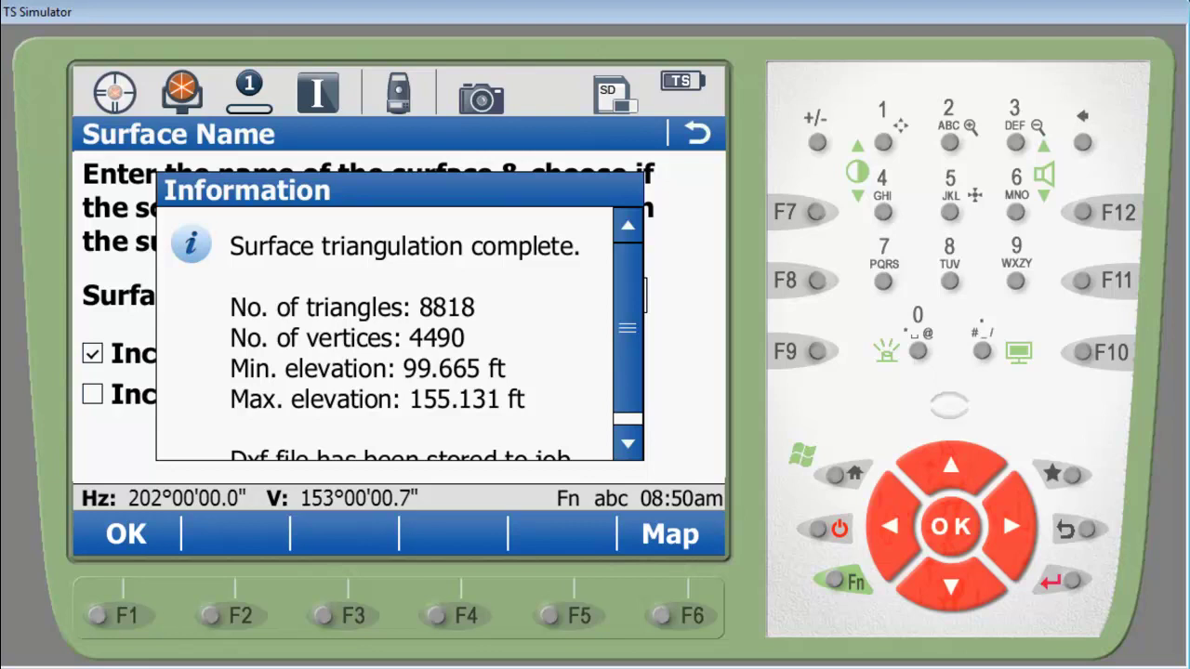
key("Return")
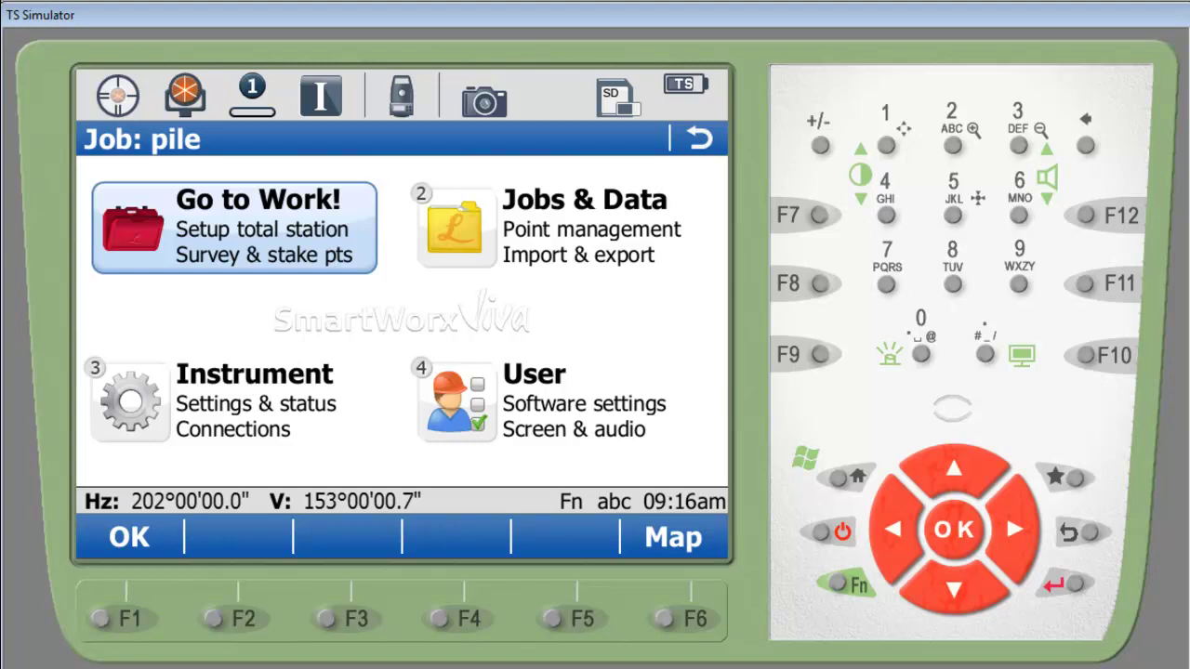
Export the pile job as custom data to the SD card's Data folder using VolumeCalc.frt, overwriting pile.txt
left_click(548, 228)
left_click(549, 228)
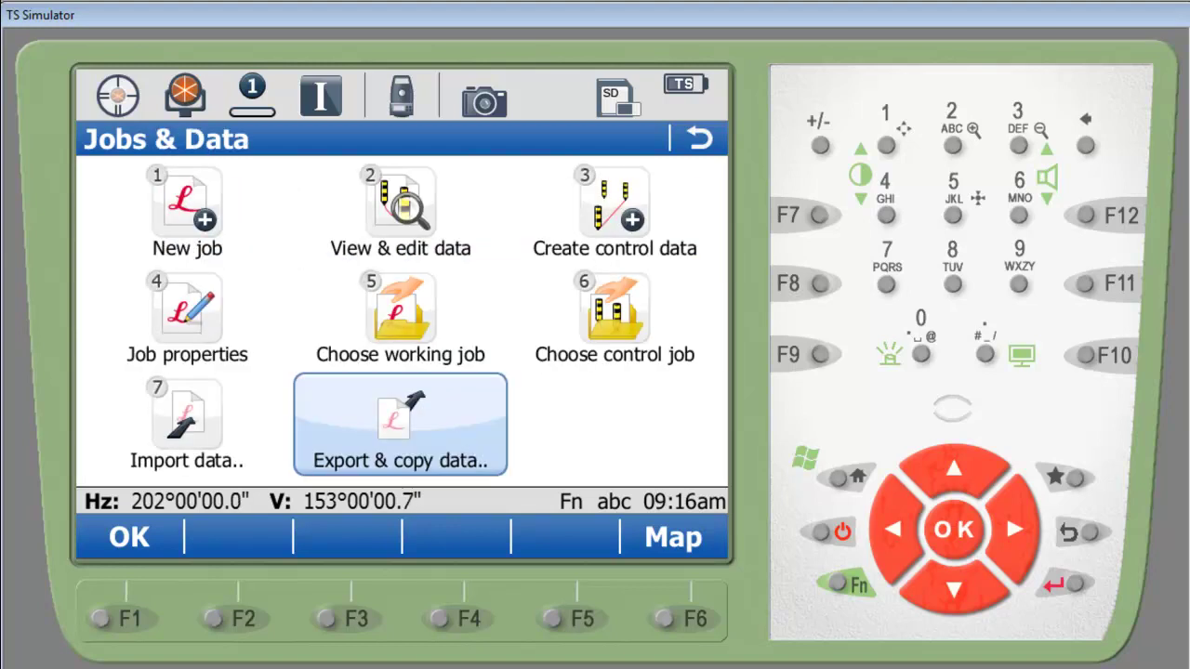
key("Return")
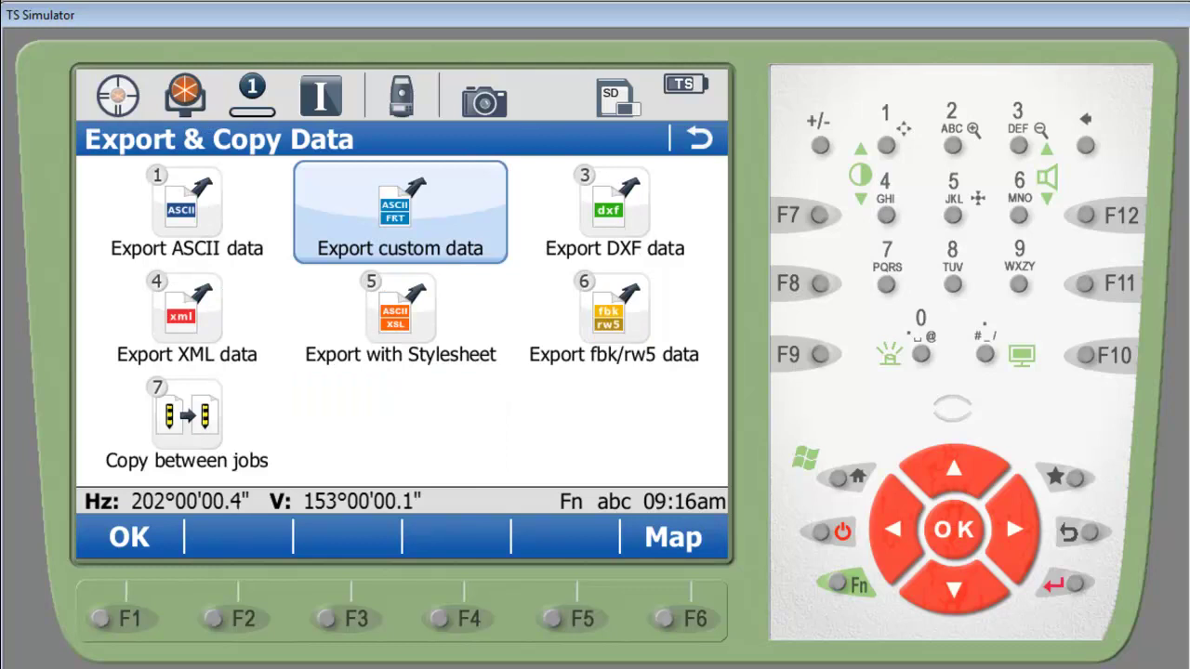
key("Return")
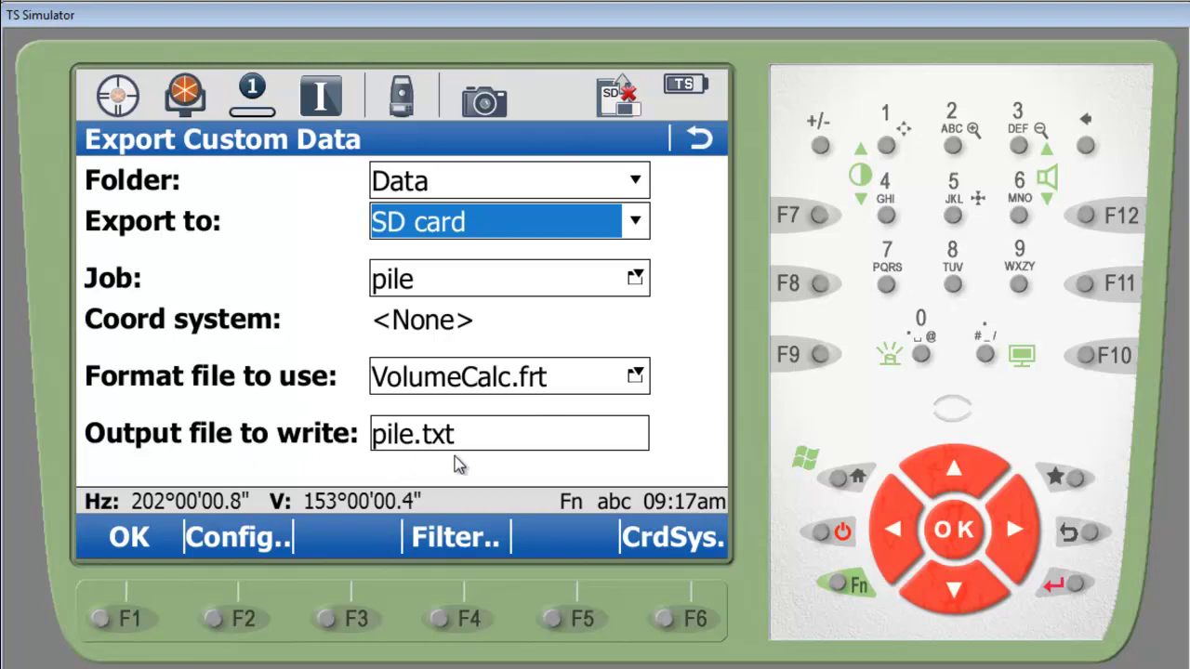
left_click(121, 544)
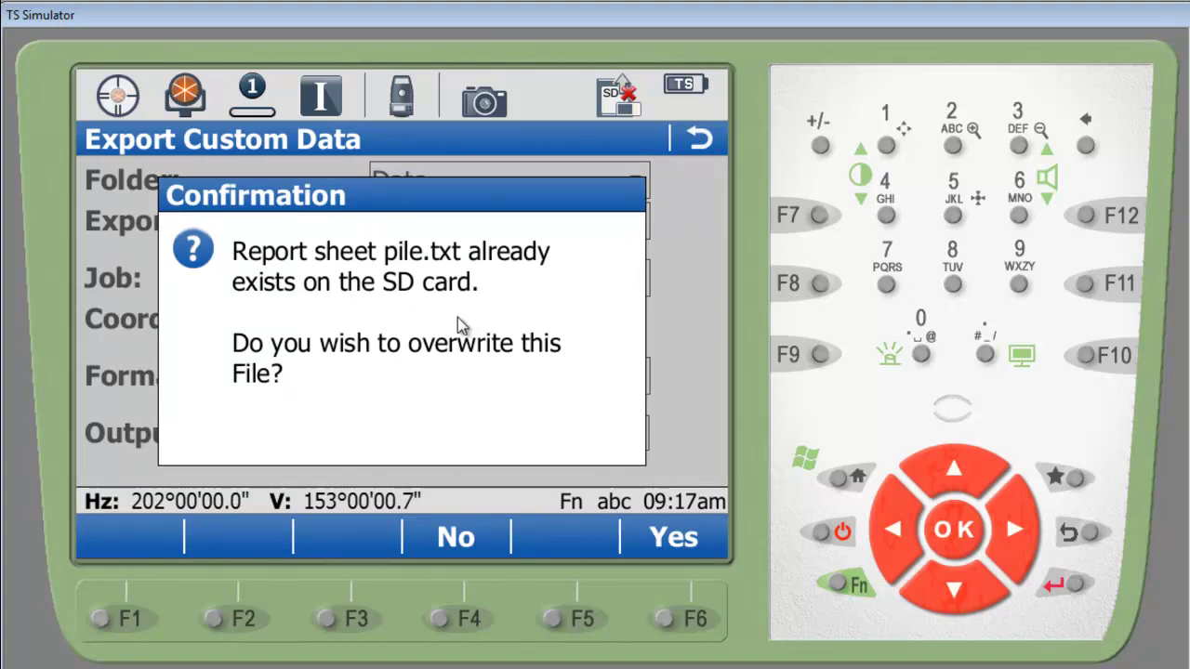
left_click(698, 544)
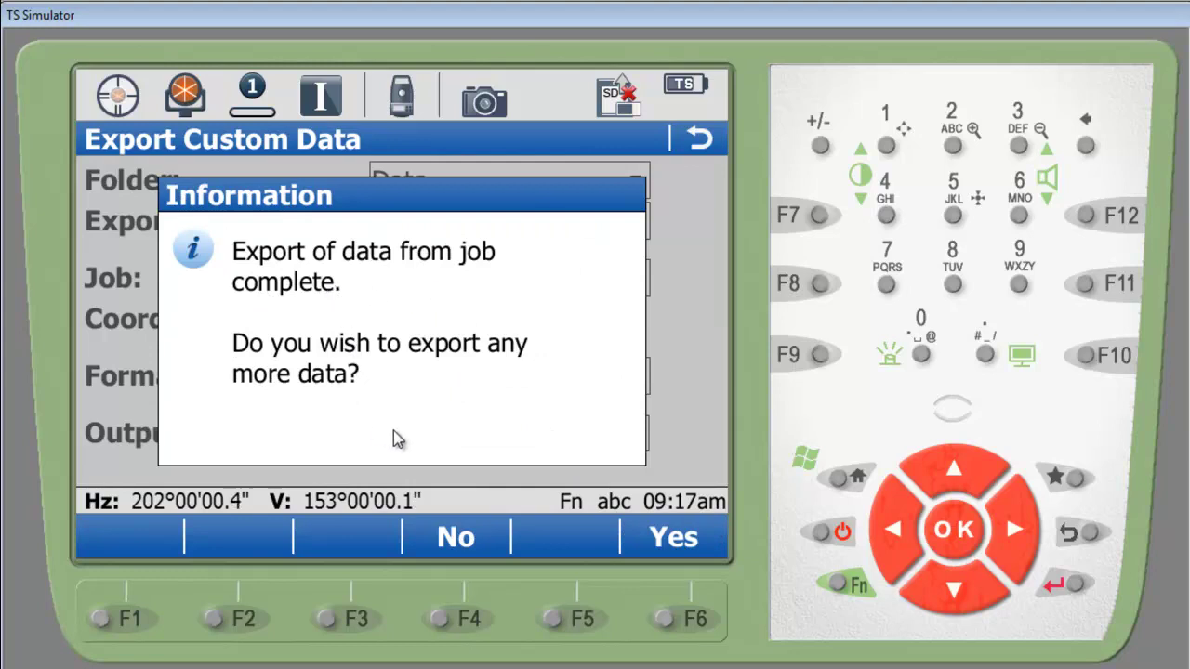
left_click(471, 548)
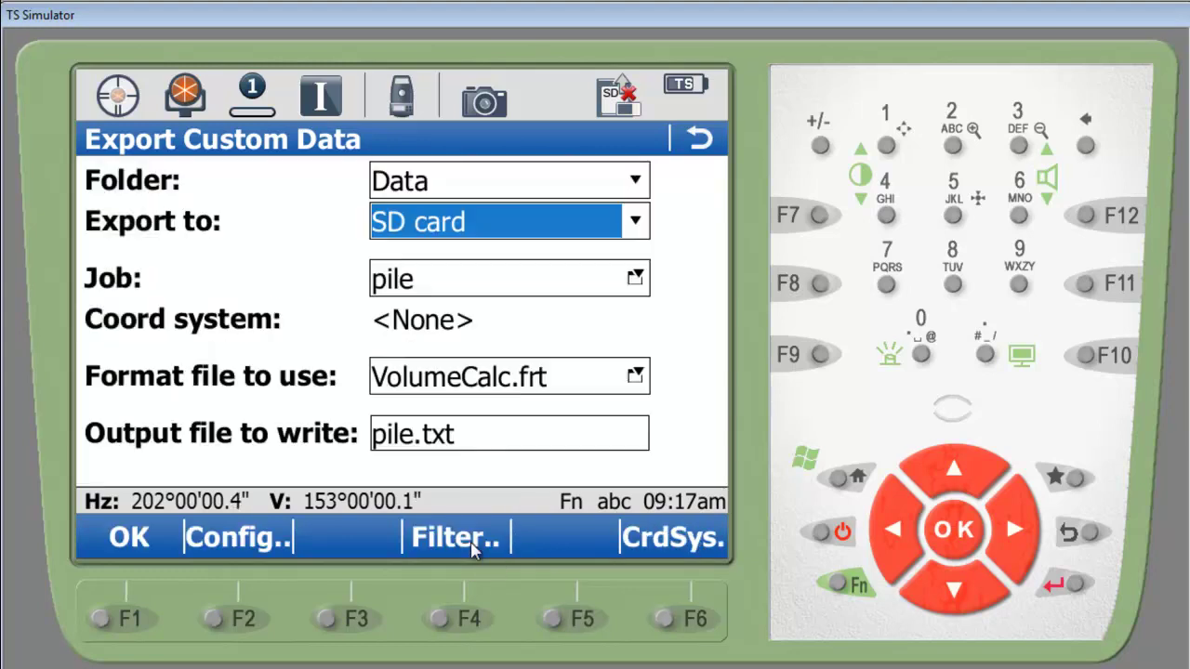